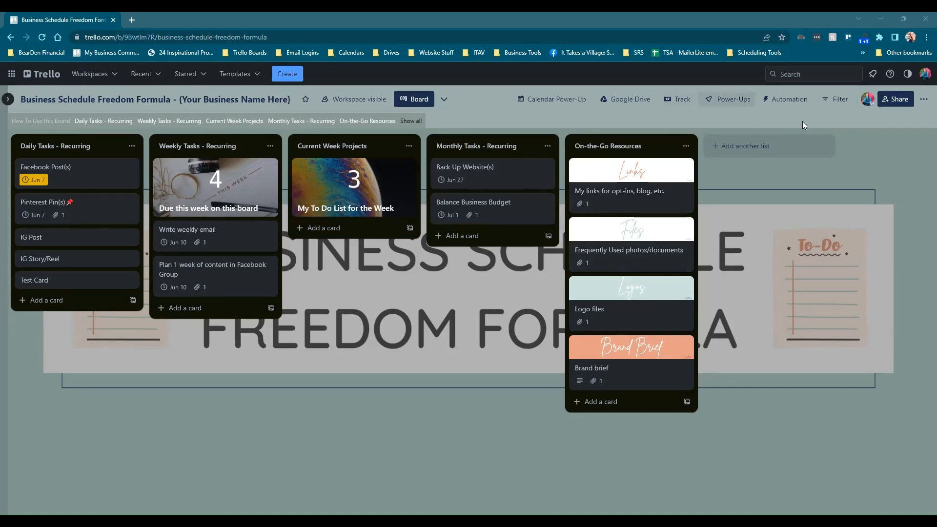
Start creating a new scheduled automation for the board.
{"action": "left_click", "coordinate": [778, 103]}
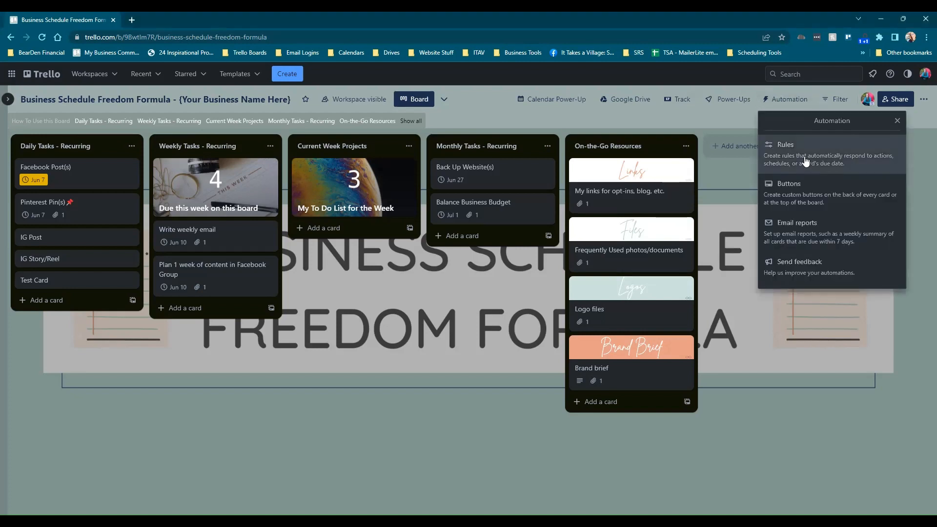
{"action": "left_click", "coordinate": [806, 160]}
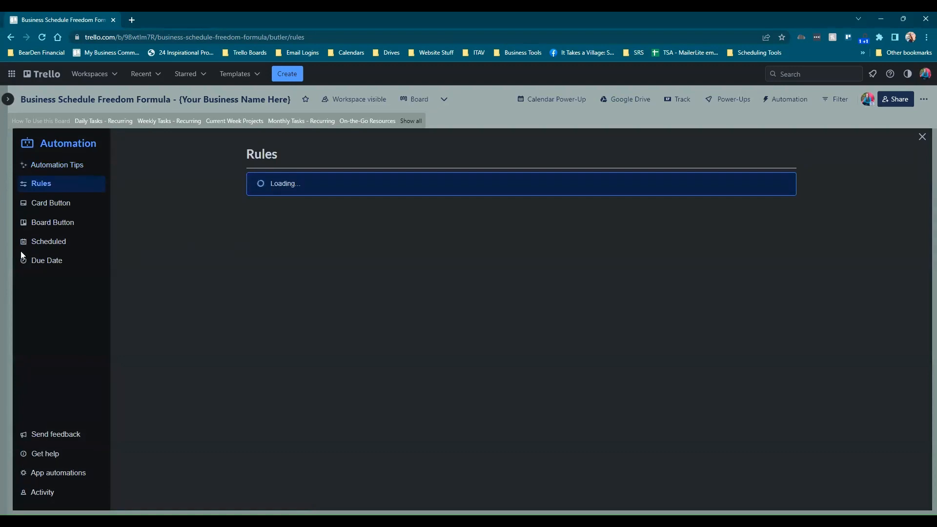
{"action": "left_click", "coordinate": [47, 244]}
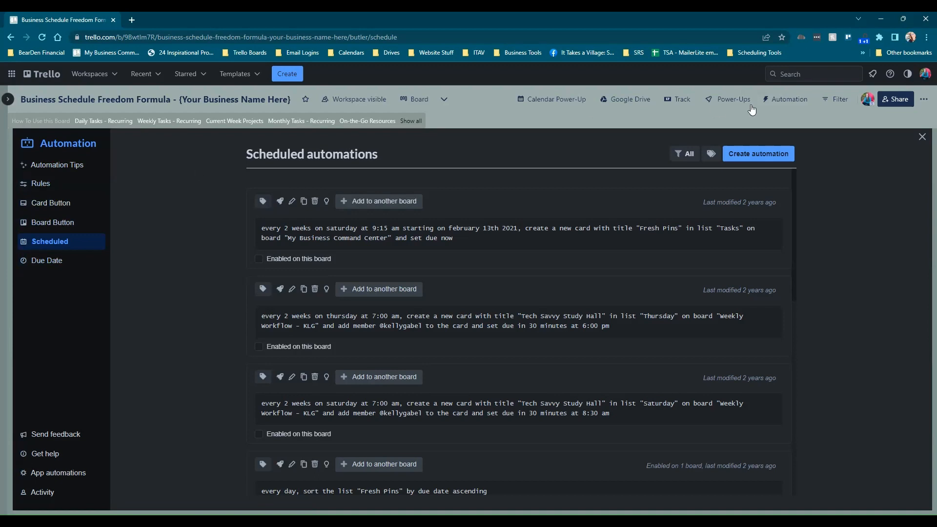
{"action": "left_click", "coordinate": [760, 155]}
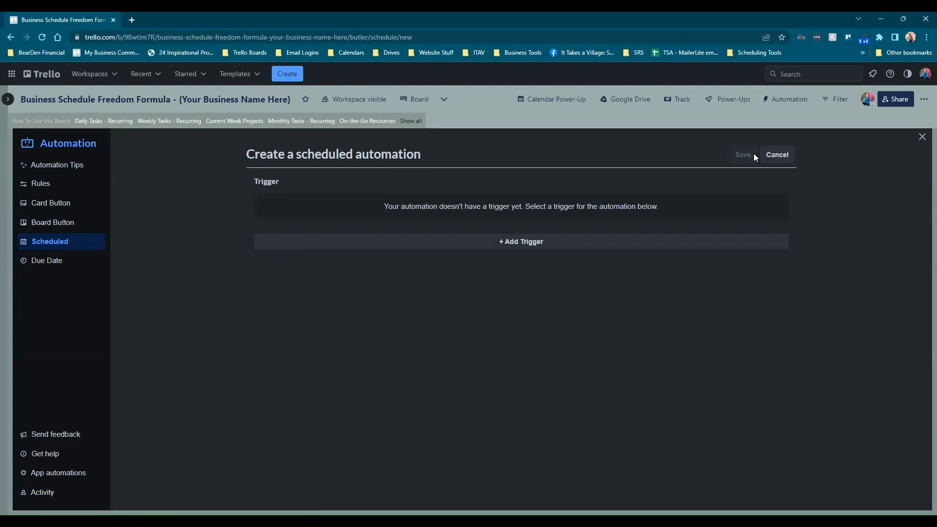
Add a schedule trigger that runs every weekday at 7:00 am.
{"action": "left_click", "coordinate": [522, 241]}
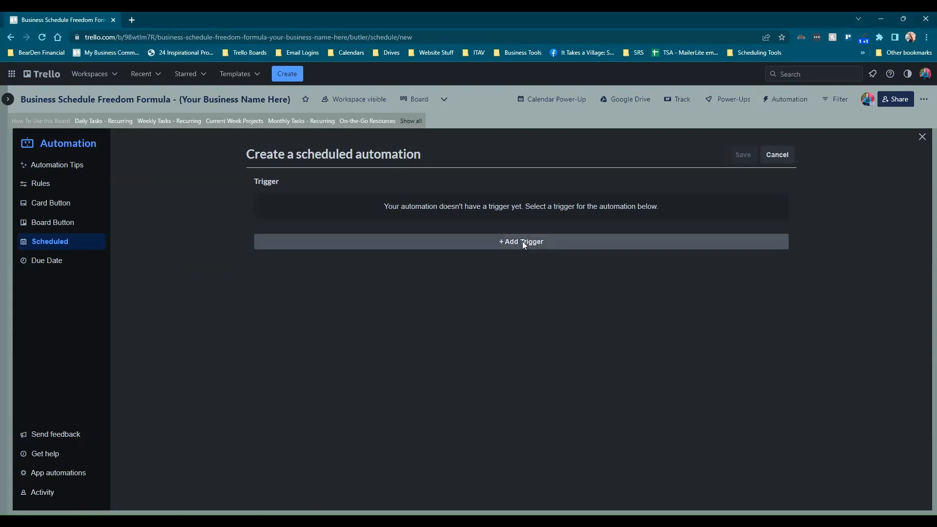
{"action": "left_click", "coordinate": [288, 279]}
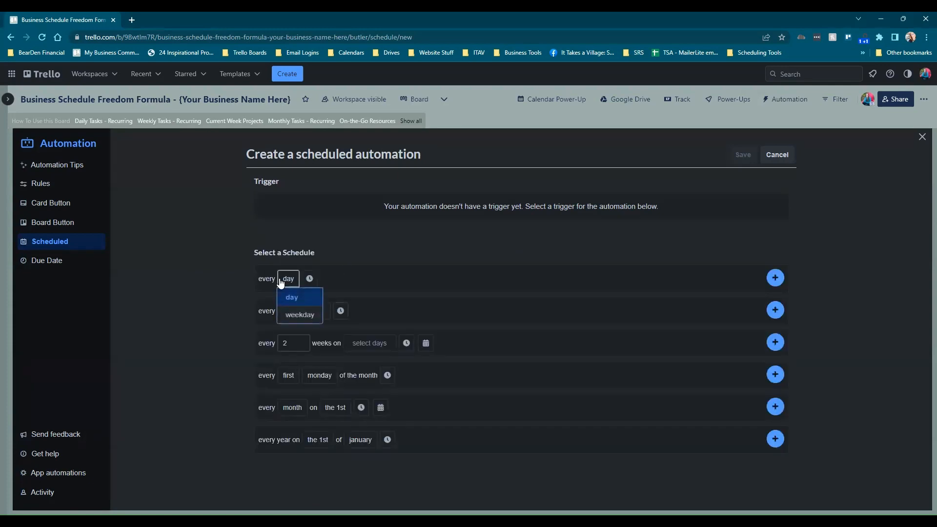
{"action": "left_click", "coordinate": [311, 281]}
{"action": "left_click", "coordinate": [285, 287]}
{"action": "left_click", "coordinate": [295, 318]}
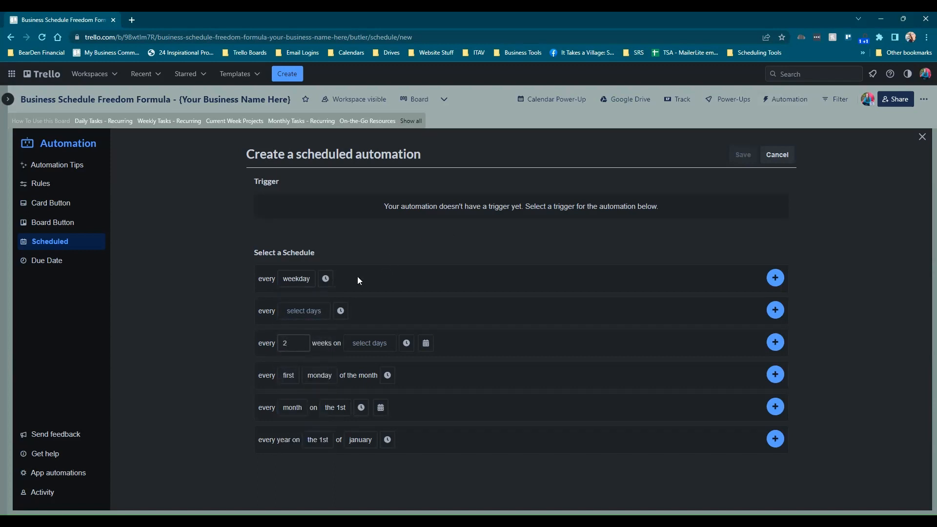
{"action": "left_click", "coordinate": [326, 279]}
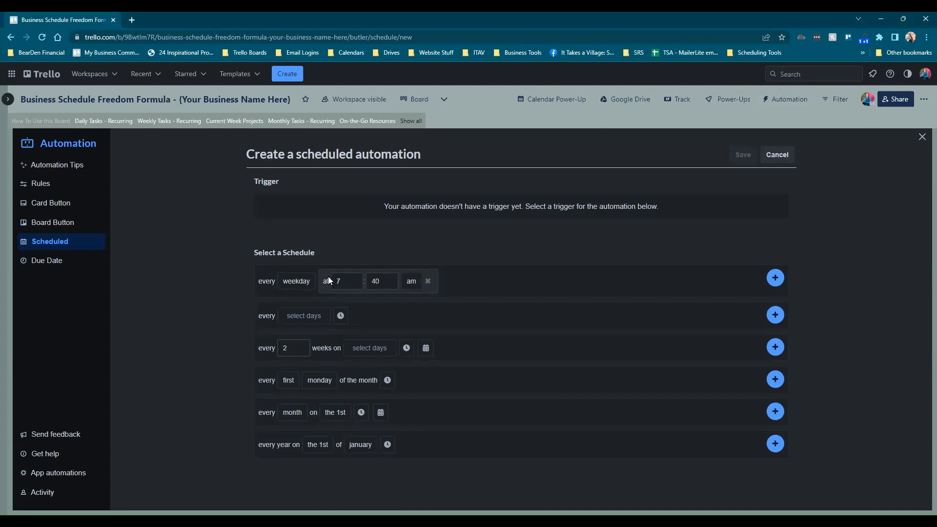
{"action": "left_click", "coordinate": [383, 281]}
{"action": "left_click", "coordinate": [776, 278]}
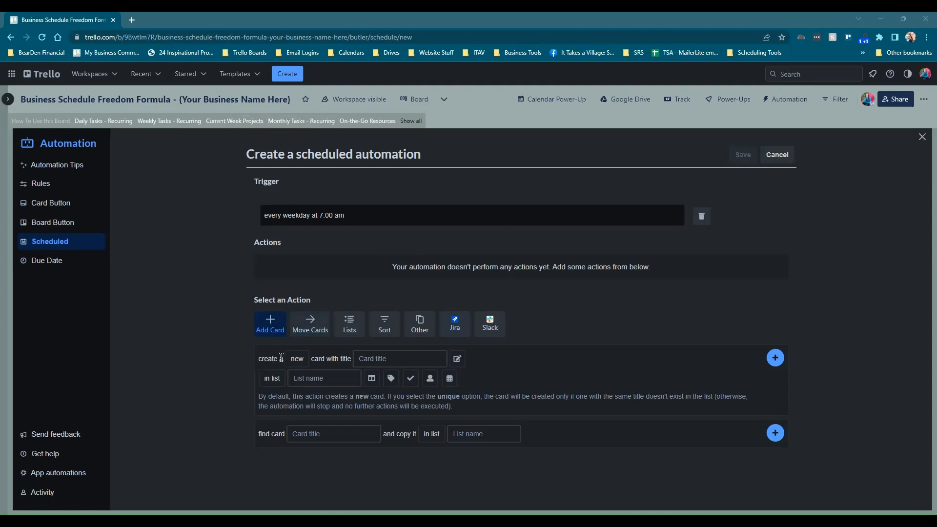
Set the card-creation action to create a new card titled "Daily Hot List".
{"action": "left_click", "coordinate": [298, 359]}
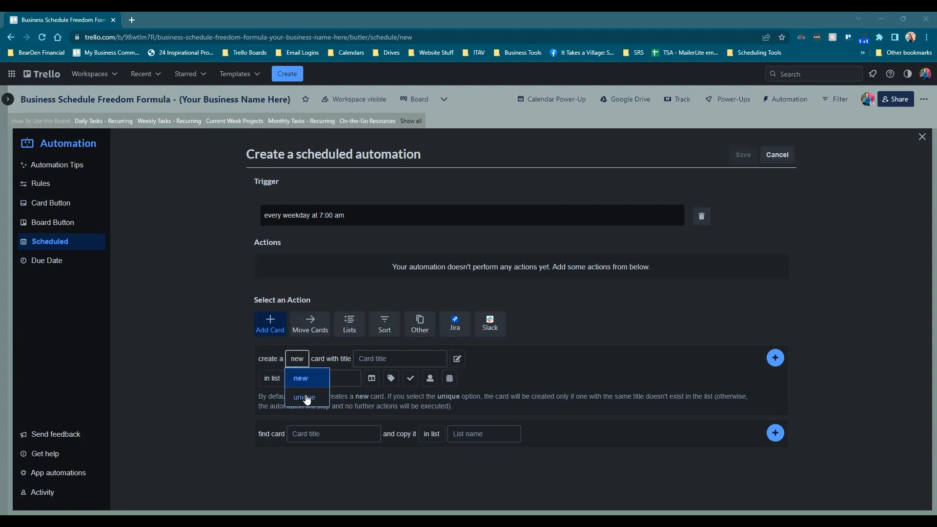
{"action": "left_click", "coordinate": [348, 378]}
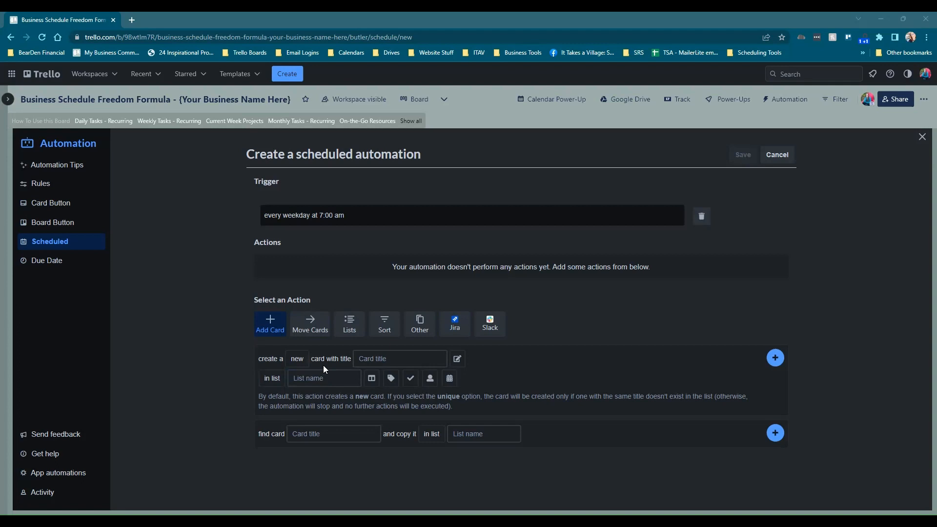
{"action": "left_click", "coordinate": [298, 359]}
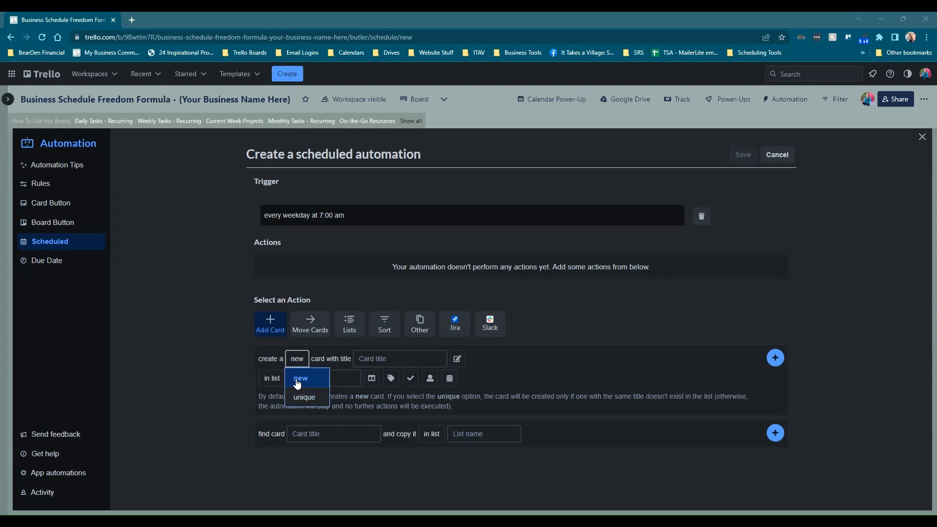
{"action": "left_click", "coordinate": [298, 383]}
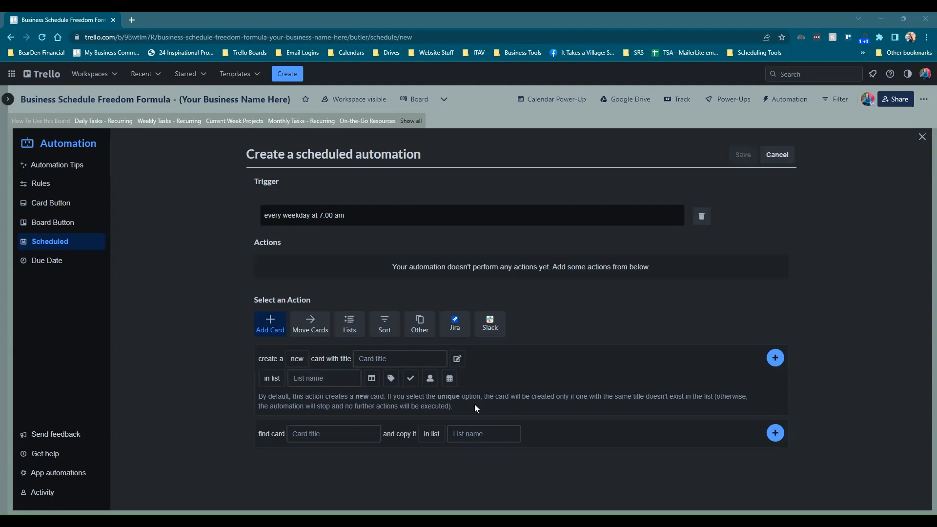
{"action": "left_click", "coordinate": [423, 358]}
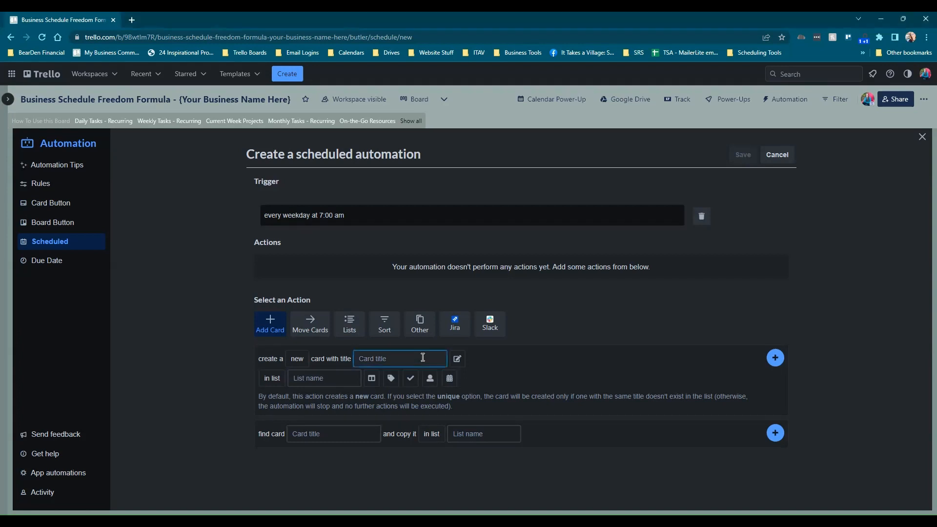
{"action": "type", "text": "Daily Hot List"}
{"action": "left_click", "coordinate": [459, 360]}
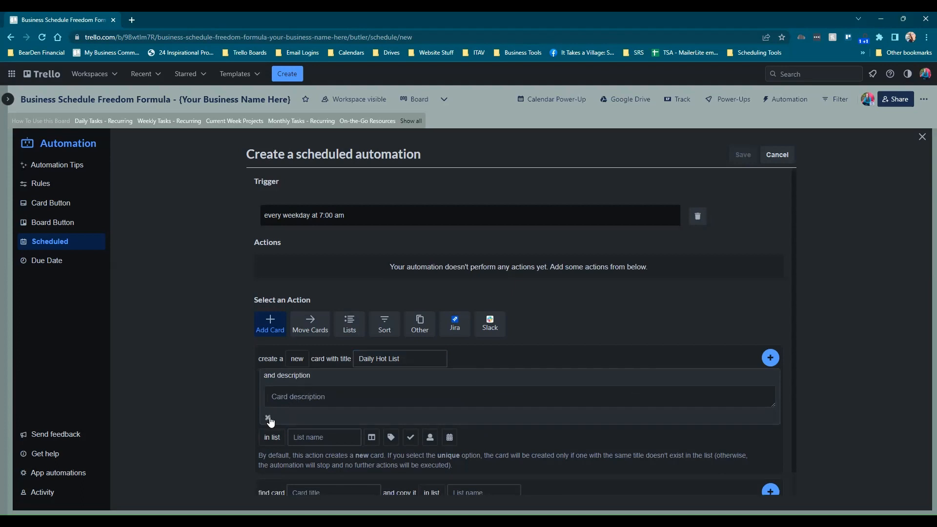
{"action": "left_click", "coordinate": [293, 398]}
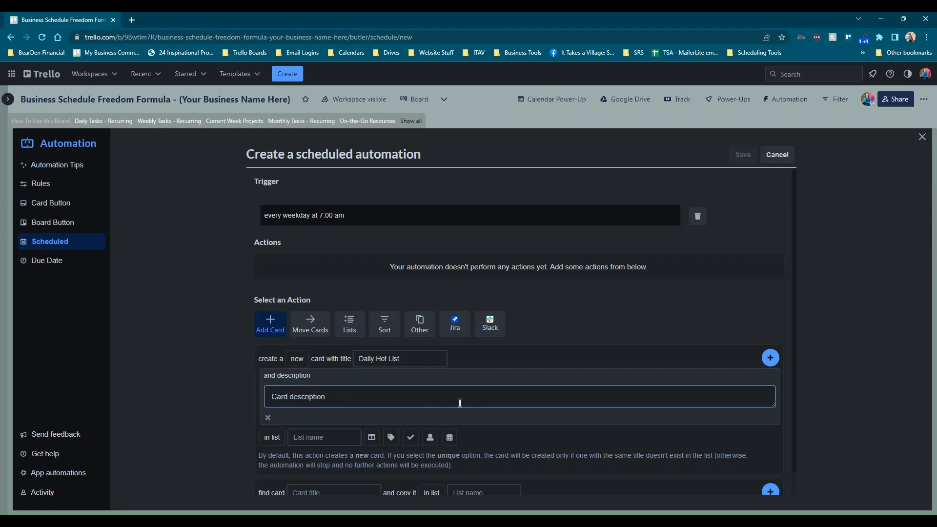
{"action": "left_click", "coordinate": [269, 418]}
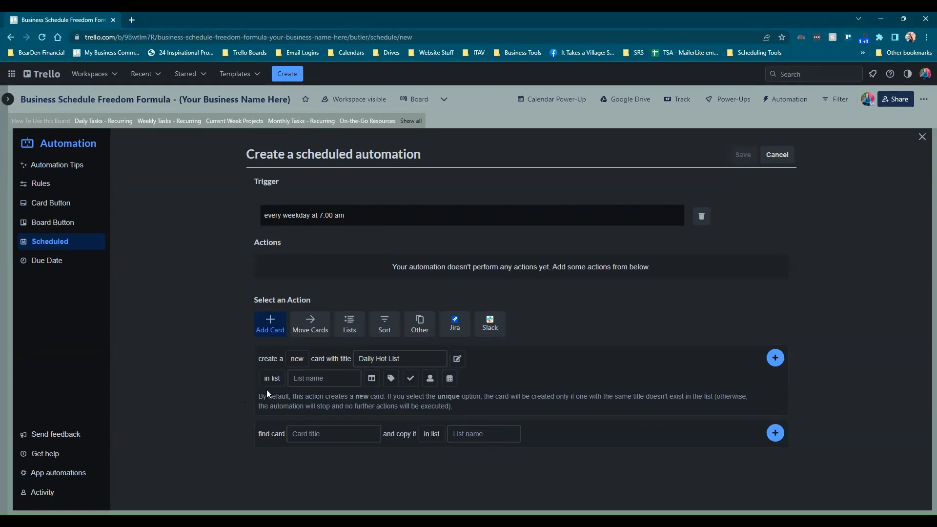
Choose "Daily Tasks - Recurring" as the list that receives the new card.
{"action": "left_click", "coordinate": [330, 382]}
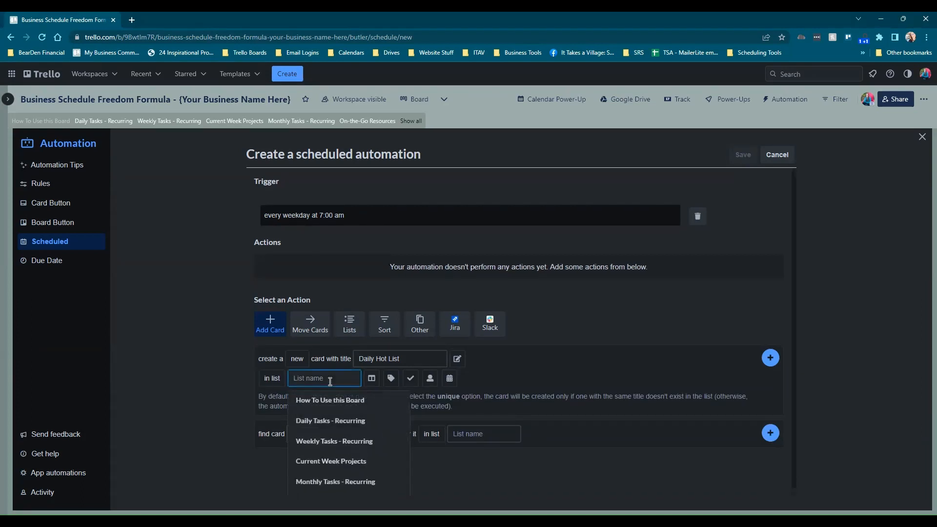
{"action": "left_click", "coordinate": [322, 421]}
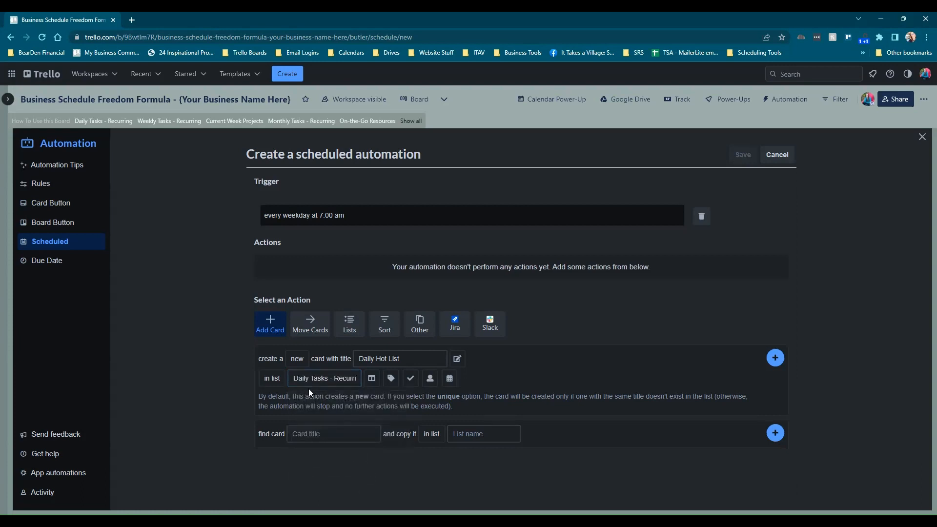
{"action": "left_click", "coordinate": [374, 384]}
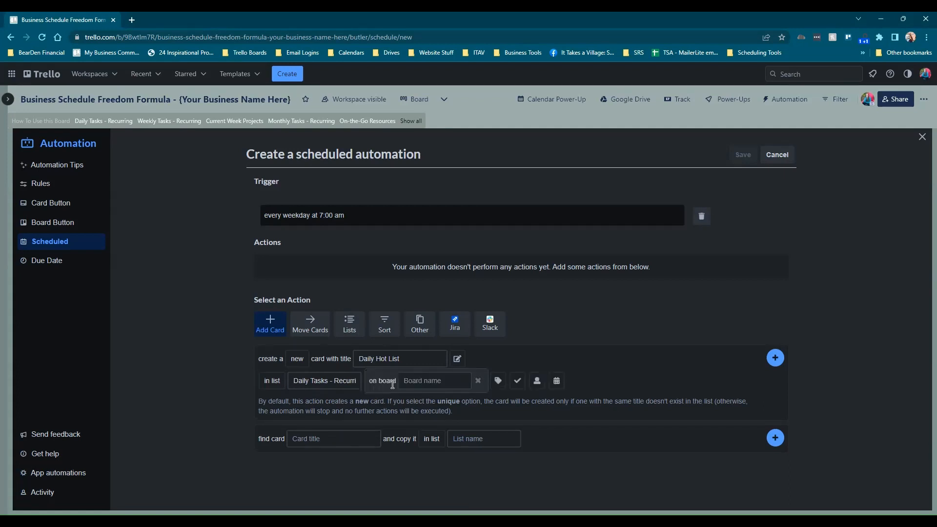
{"action": "left_click", "coordinate": [479, 383]}
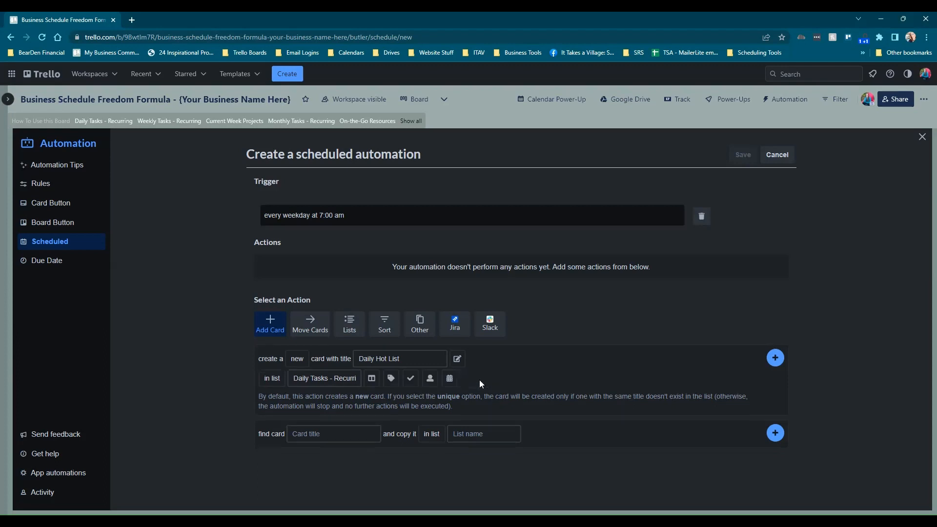
{"action": "left_click", "coordinate": [391, 379]}
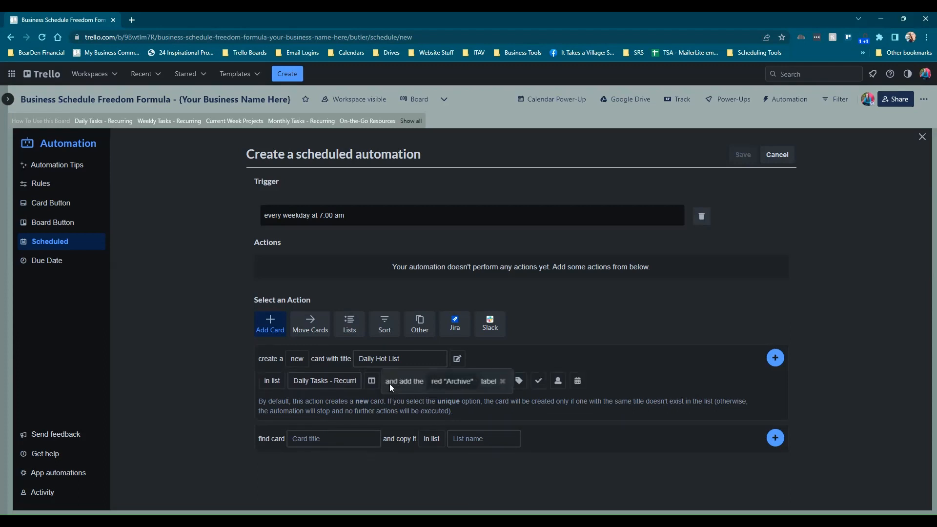
{"action": "left_click", "coordinate": [501, 384]}
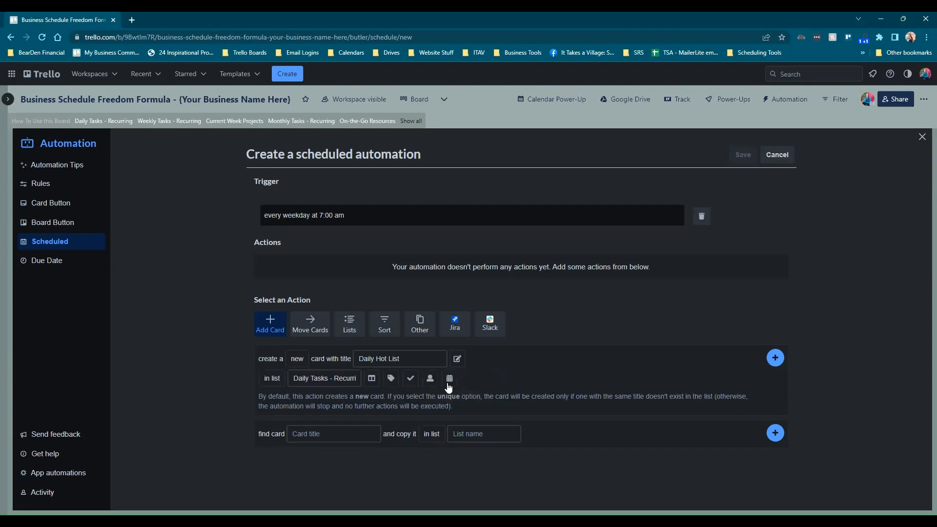
{"action": "left_click", "coordinate": [410, 385]}
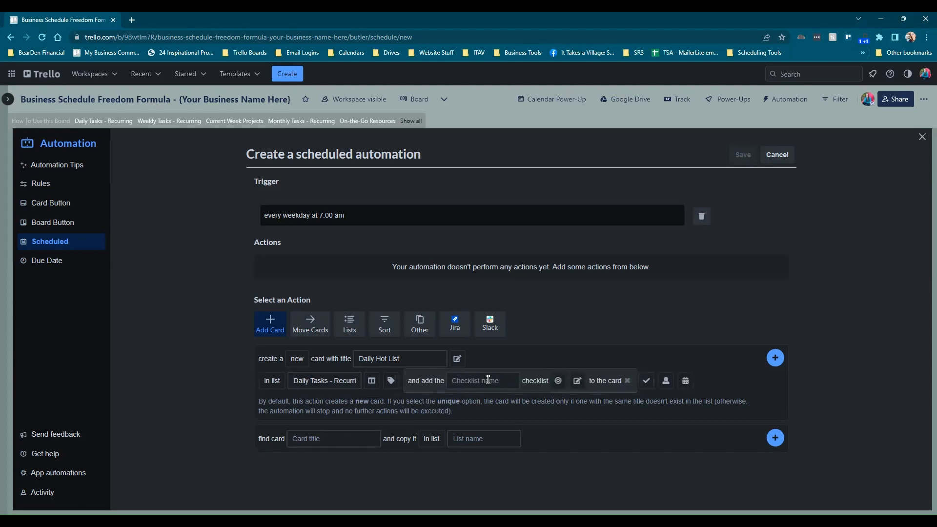
{"action": "left_click", "coordinate": [489, 380]}
{"action": "type", "text": "To Do"}
{"action": "left_click", "coordinate": [559, 382]}
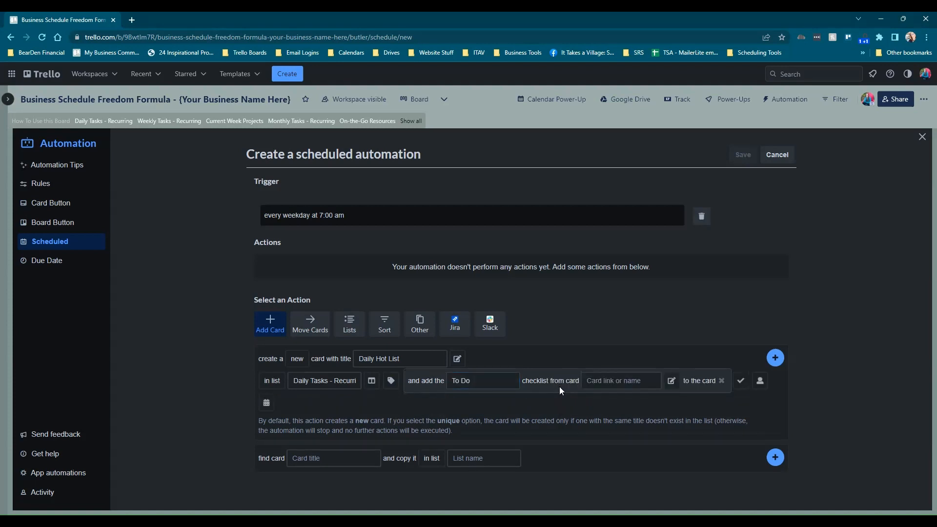
{"action": "left_click", "coordinate": [638, 381]}
{"action": "type", "text": "Hot List"}
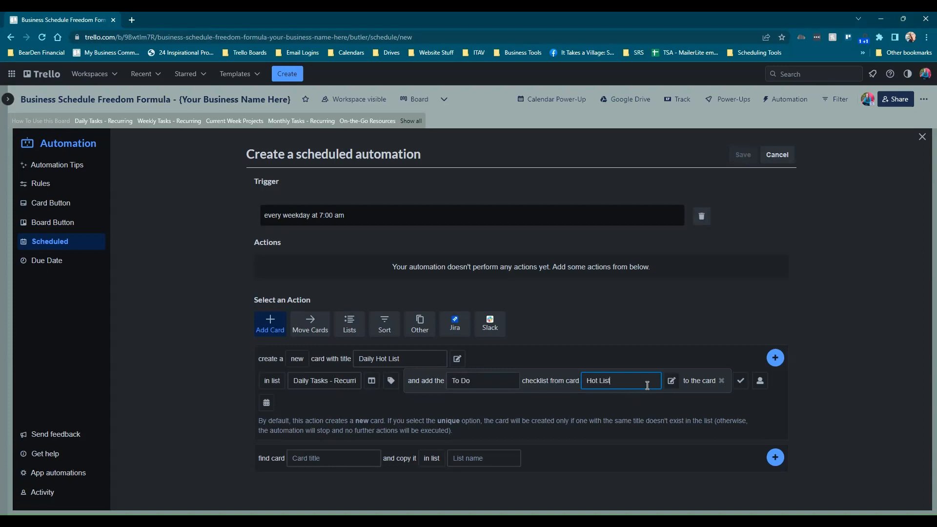
{"action": "left_click", "coordinate": [672, 381]}
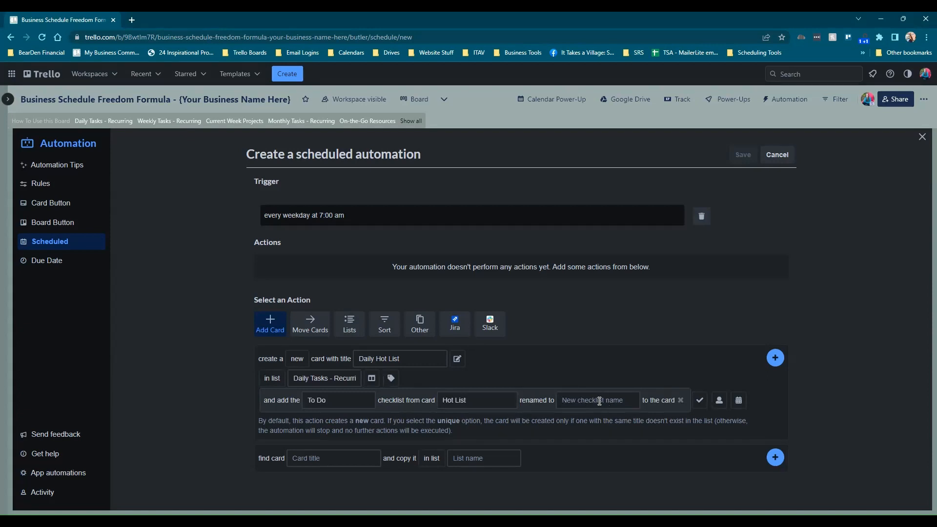
{"action": "left_click", "coordinate": [680, 400]}
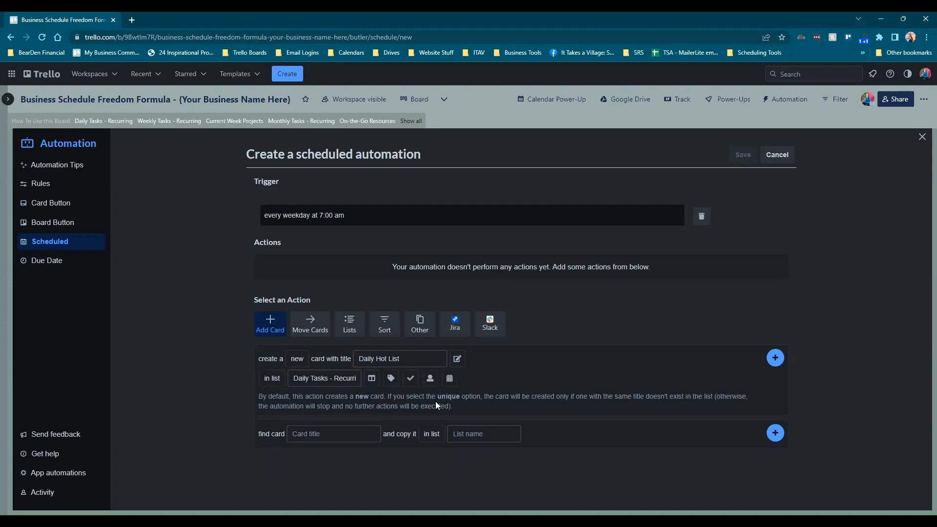
Have the action add the "To Do" checklist copied from the card "Hot List" to the new card.
{"action": "left_click", "coordinate": [410, 380]}
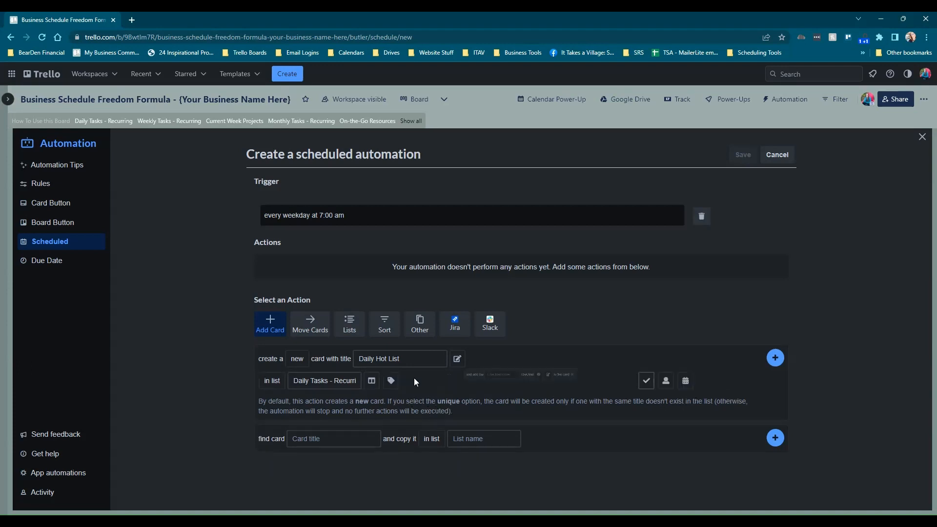
{"action": "left_click", "coordinate": [503, 376]}
{"action": "type", "text": "To Do"}
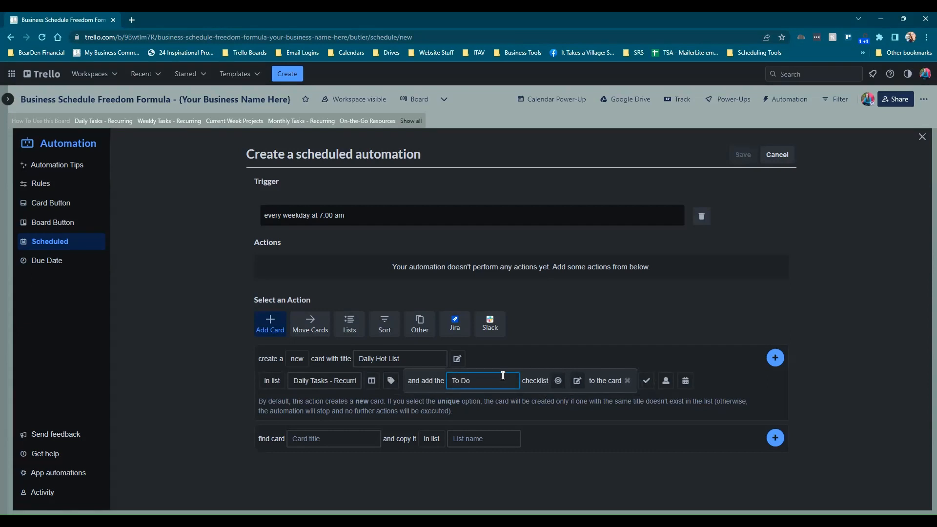
{"action": "left_click", "coordinate": [558, 381]}
{"action": "left_click", "coordinate": [607, 380]}
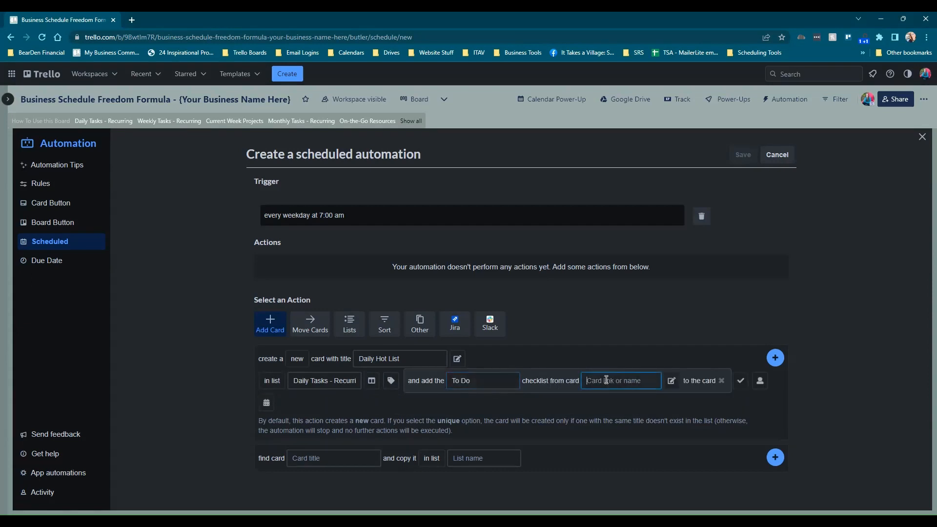
{"action": "type", "text": "Hot List"}
{"action": "left_click", "coordinate": [761, 381]}
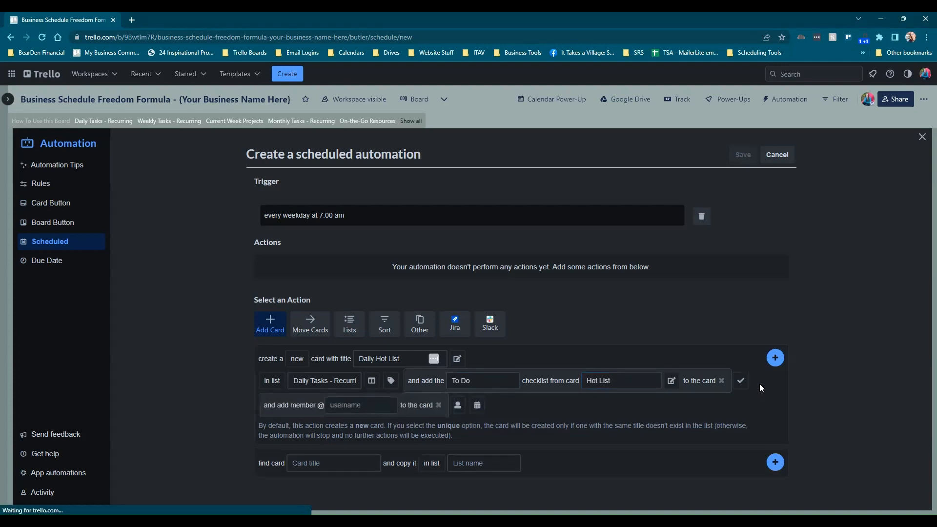
{"action": "left_click", "coordinate": [439, 406]}
{"action": "left_click", "coordinate": [267, 403]}
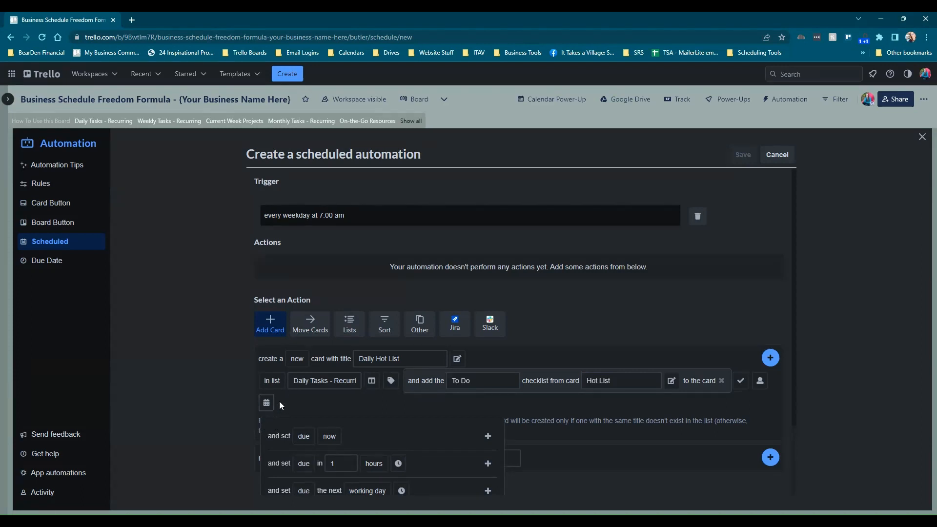
{"action": "left_click", "coordinate": [304, 400]}
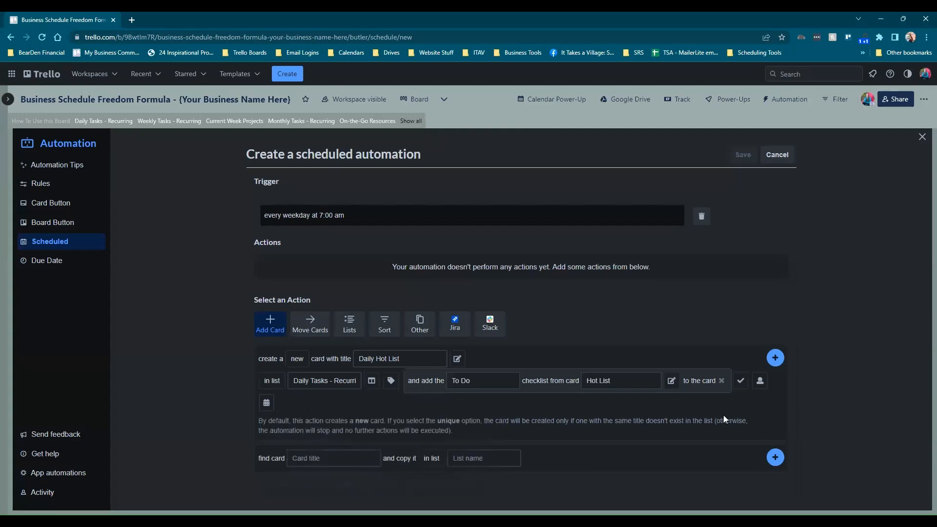
Add the configured card-creation action to the scheduled automation.
{"action": "left_click", "coordinate": [776, 358]}
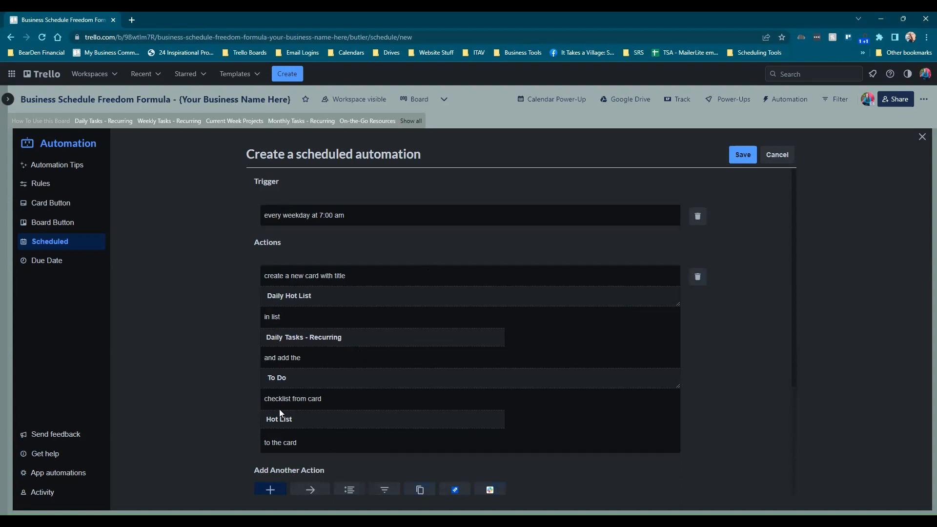
Reselect "Hot List" as the card that supplies the checklist and save the scheduled automation.
{"action": "left_click", "coordinate": [297, 421]}
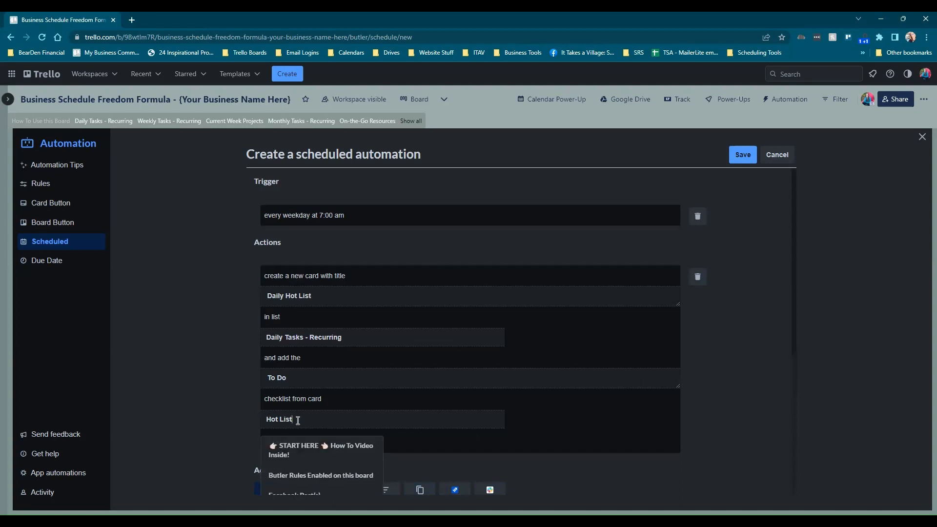
{"action": "scroll", "coordinate": [303, 421], "scroll_direction": "down", "scroll_amount": 2}
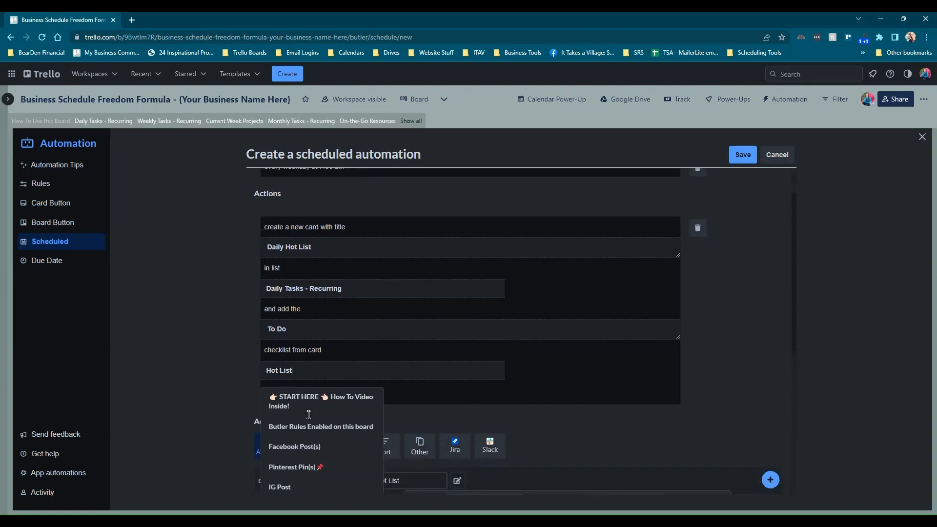
{"action": "scroll", "coordinate": [303, 420], "scroll_direction": "down", "scroll_amount": 1}
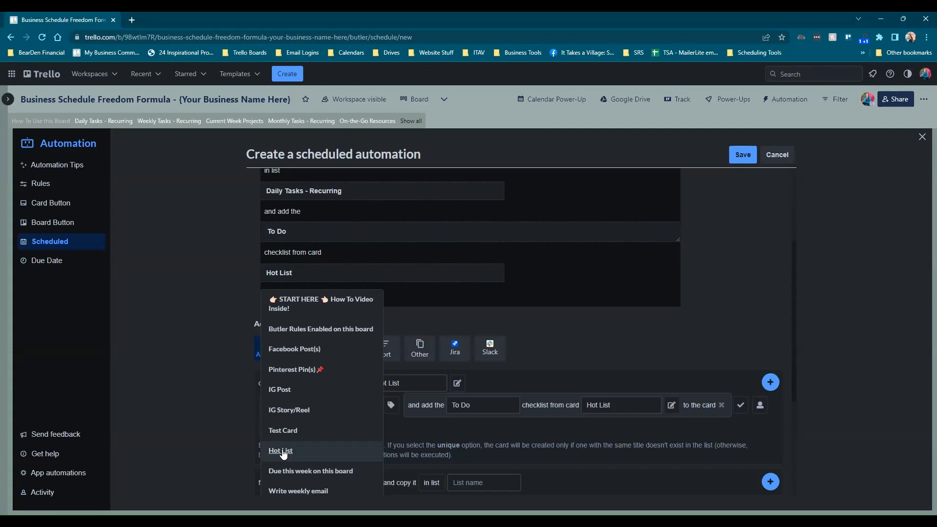
{"action": "left_click", "coordinate": [282, 451]}
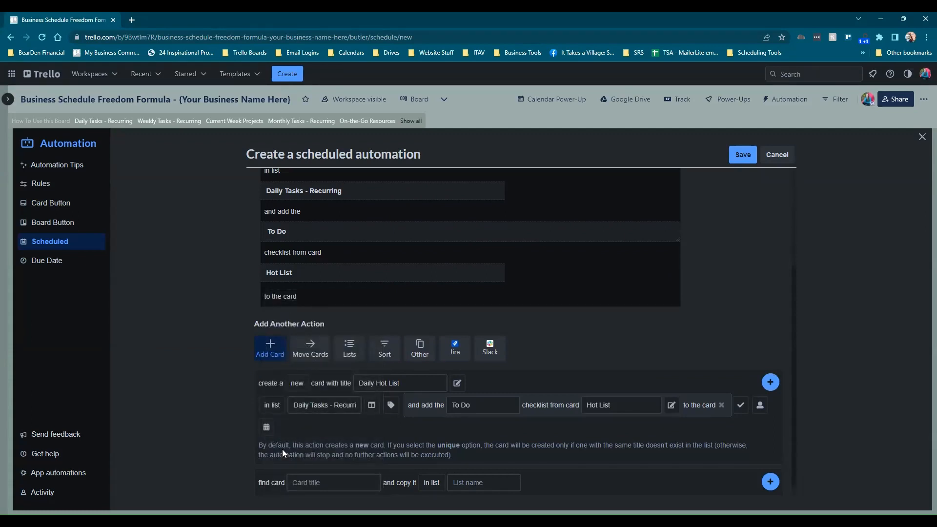
{"action": "left_click", "coordinate": [737, 156]}
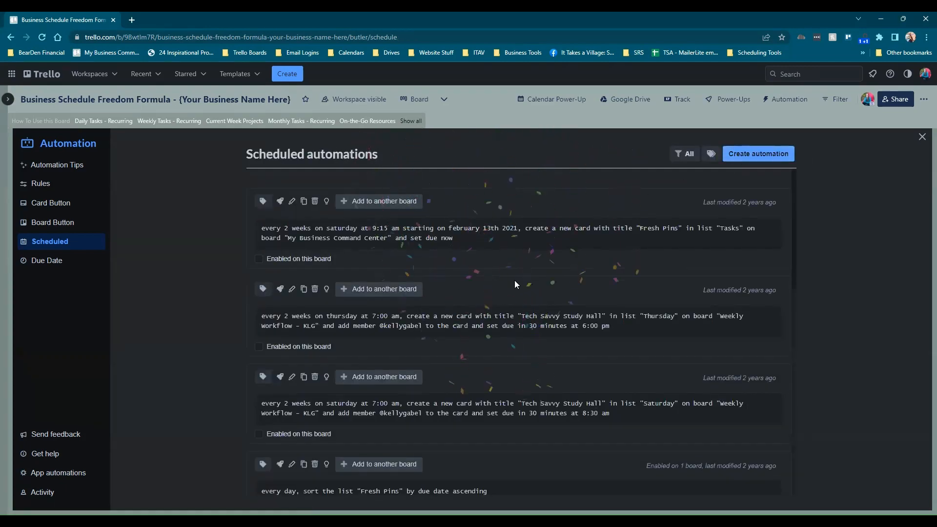
Run the weekday 7:00 am "Daily Hot List" automation immediately and return to the board.
{"action": "scroll", "coordinate": [515, 280], "scroll_direction": "down", "scroll_amount": 10}
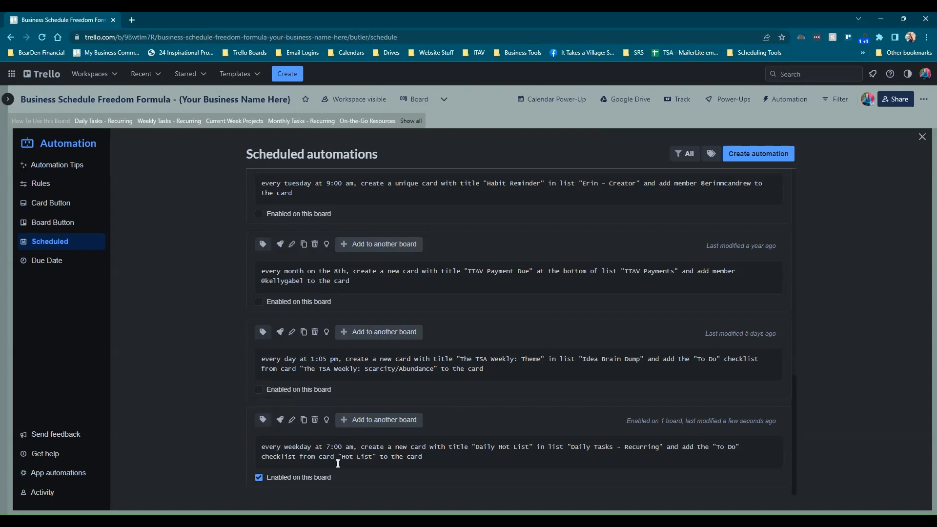
{"action": "left_click", "coordinate": [280, 421]}
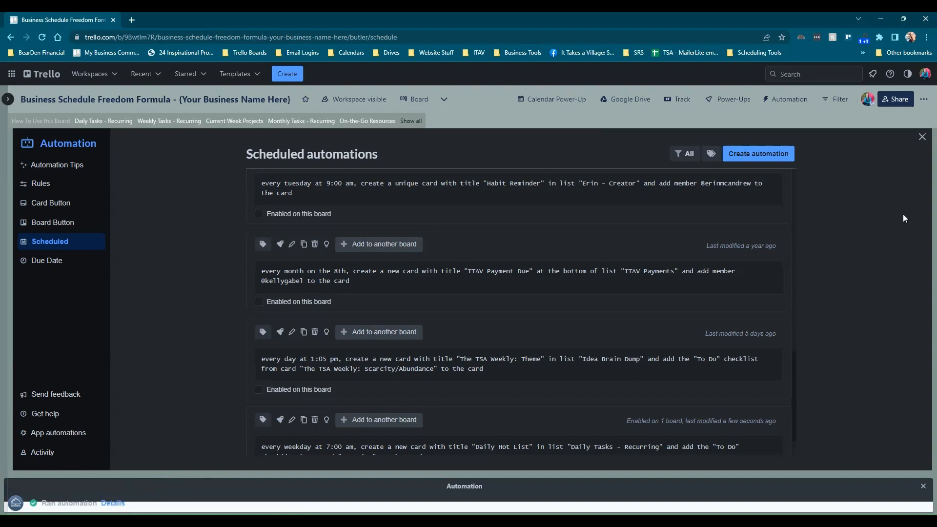
{"action": "left_click", "coordinate": [921, 138]}
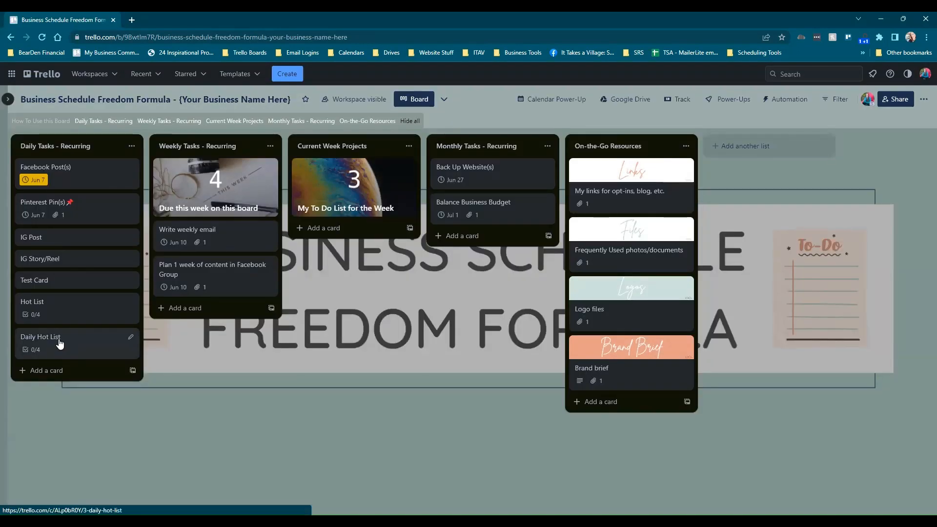
Compare the To Do checklist on the "Daily Hot List" card with the one on the source "Hot List" card.
{"action": "left_click", "coordinate": [76, 341]}
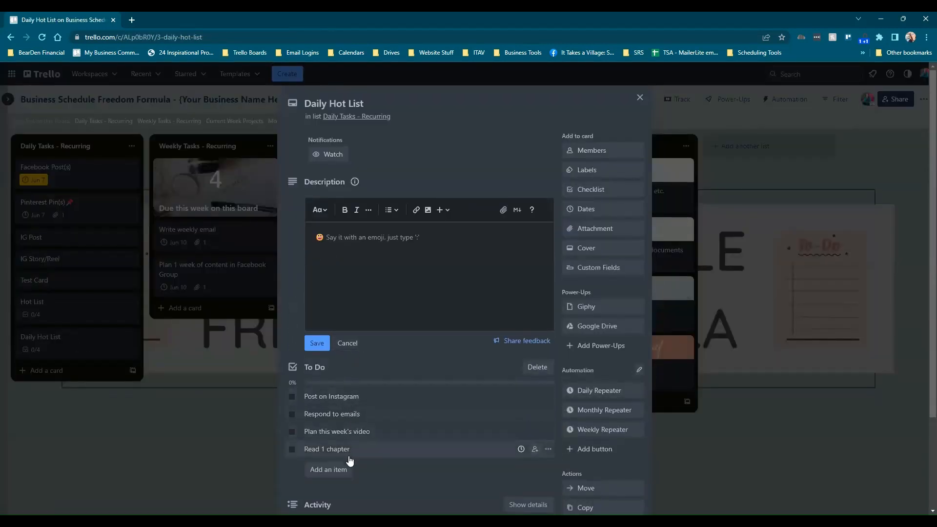
{"action": "left_click", "coordinate": [202, 457]}
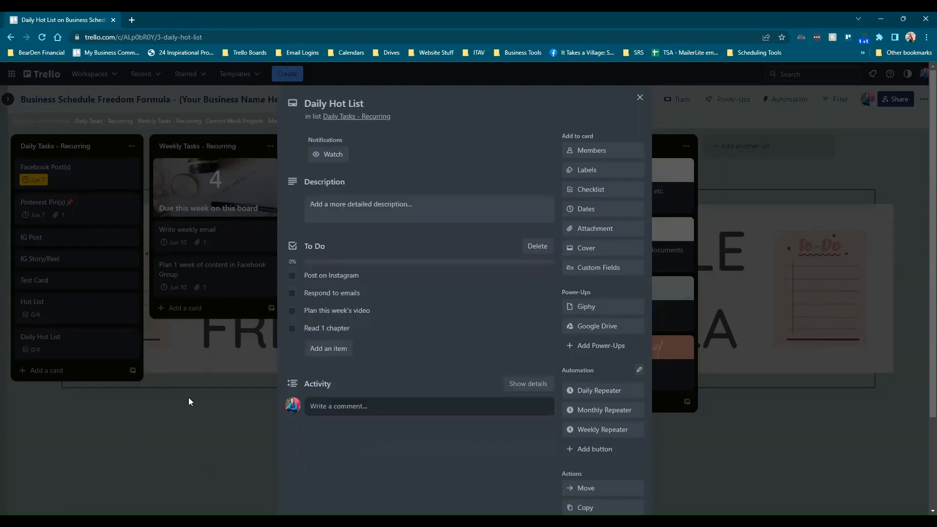
{"action": "left_click", "coordinate": [66, 311]}
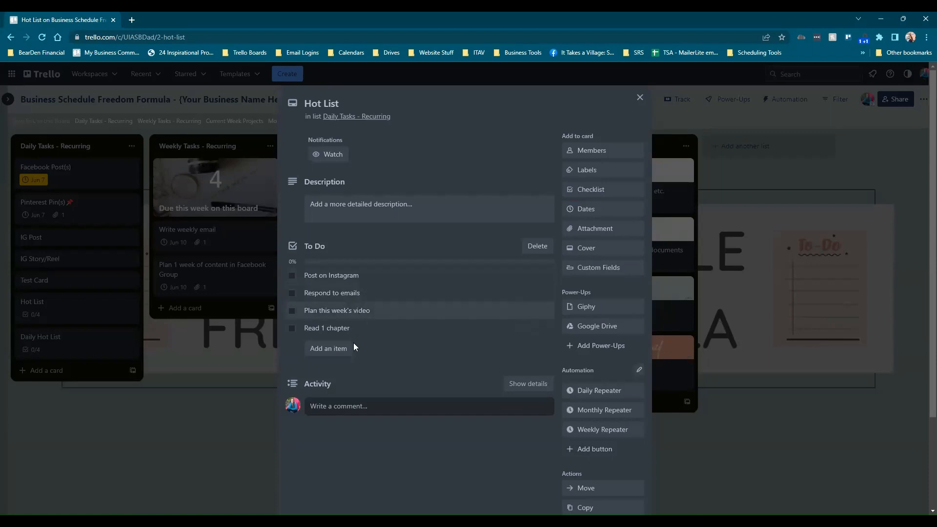
{"action": "left_click", "coordinate": [203, 412]}
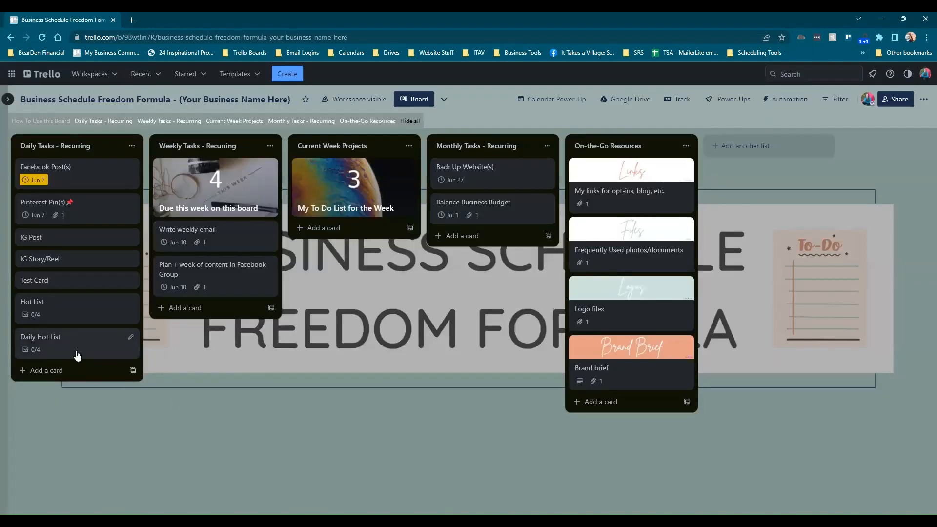